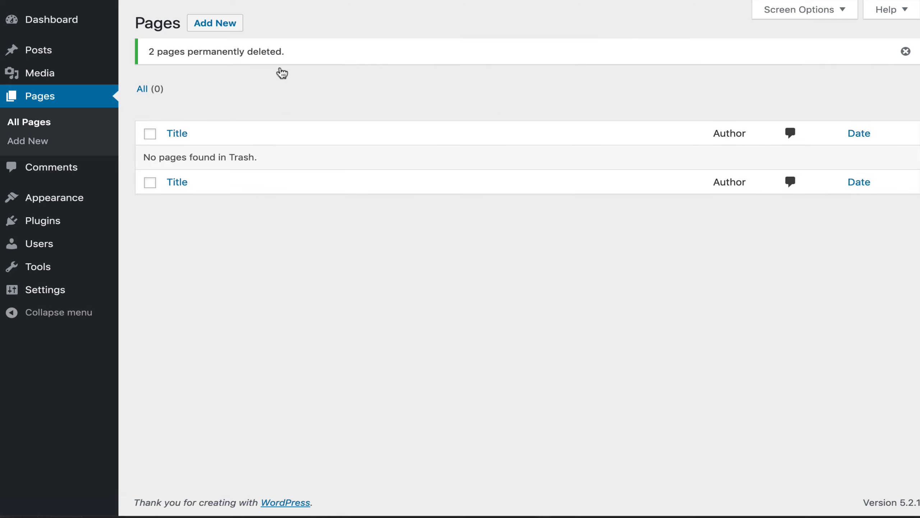
# Step: Activate the Bloom plugin and open its import and export settings
pyautogui.click(84, 225)
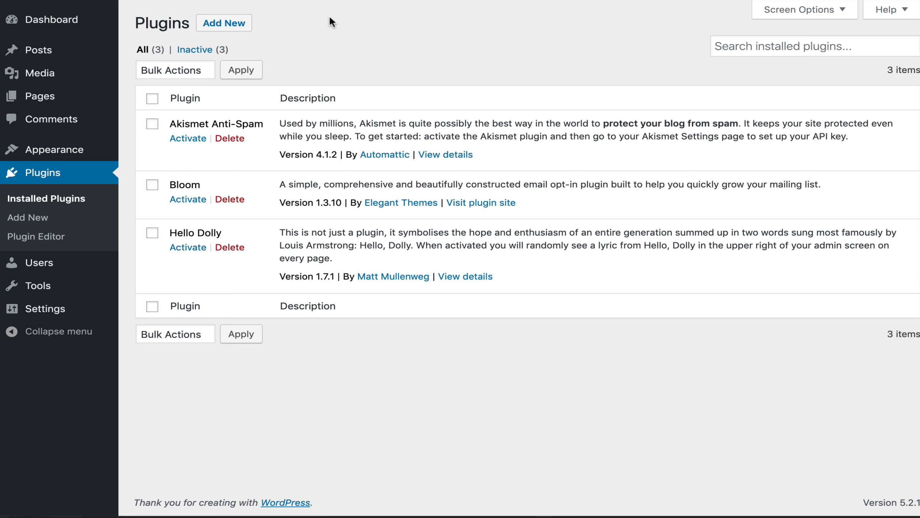
pyautogui.click(193, 202)
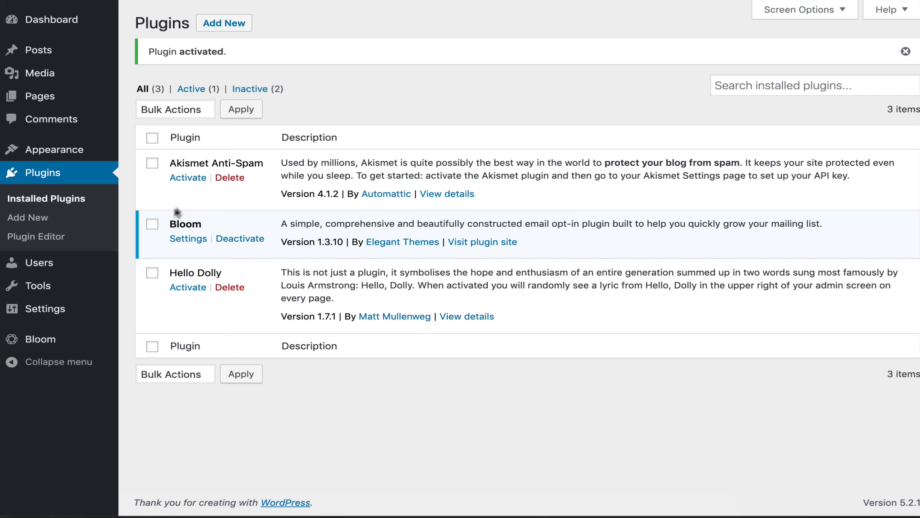
pyautogui.moveTo(31, 340)
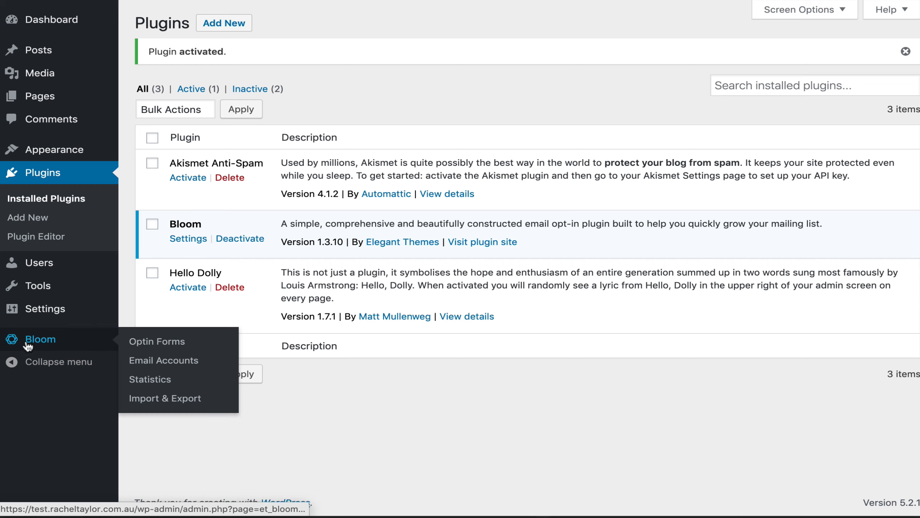
pyautogui.click(172, 401)
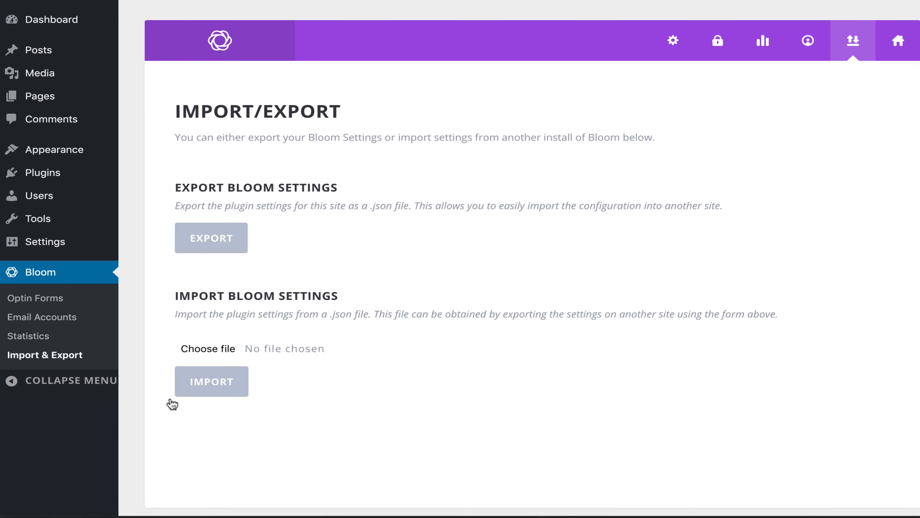
pyautogui.click(208, 348)
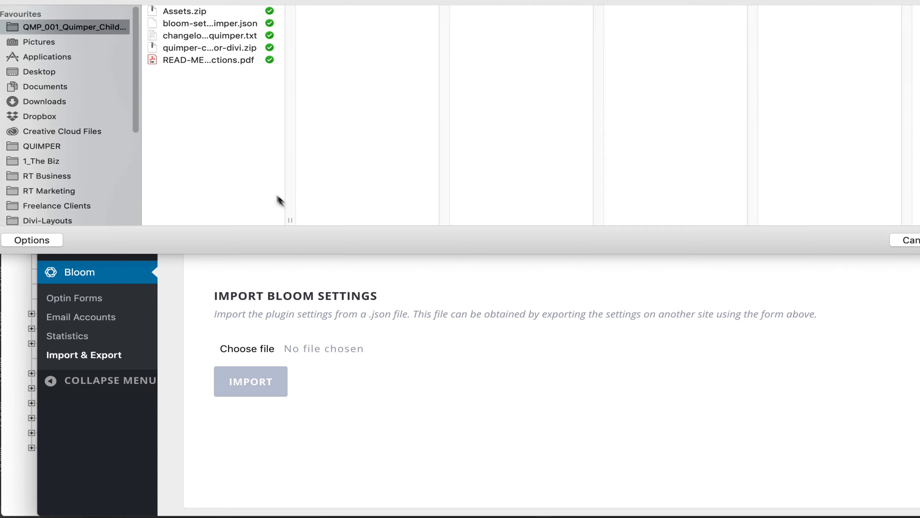
pyautogui.moveTo(290, 217); pyautogui.dragTo(389, 208)
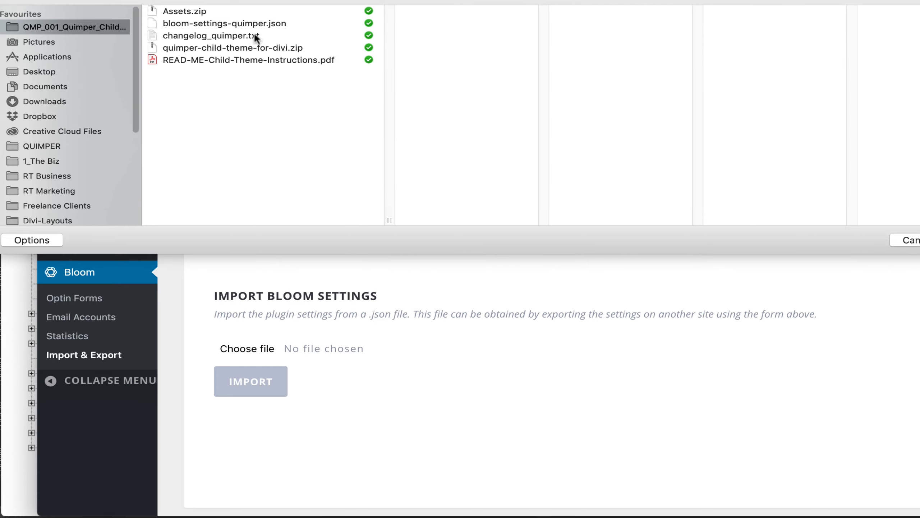
pyautogui.click(250, 24)
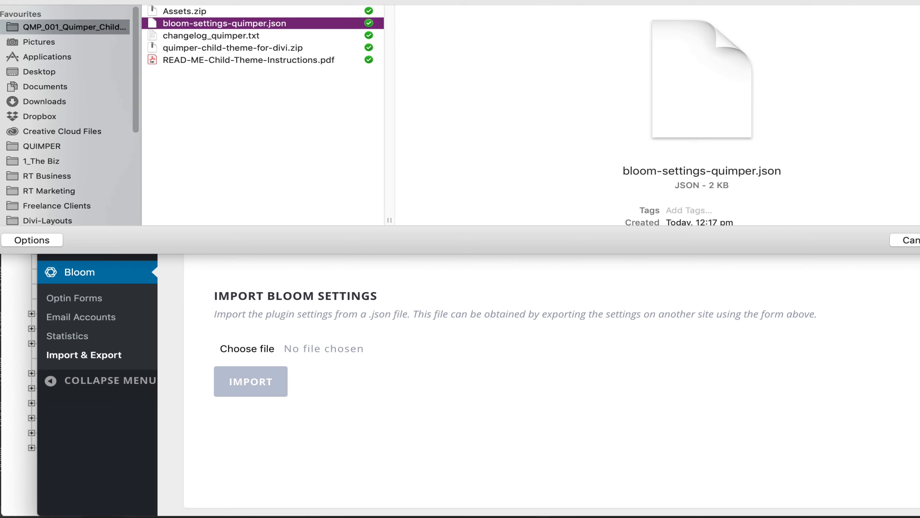
pyautogui.press('Return')
pyautogui.click(250, 380)
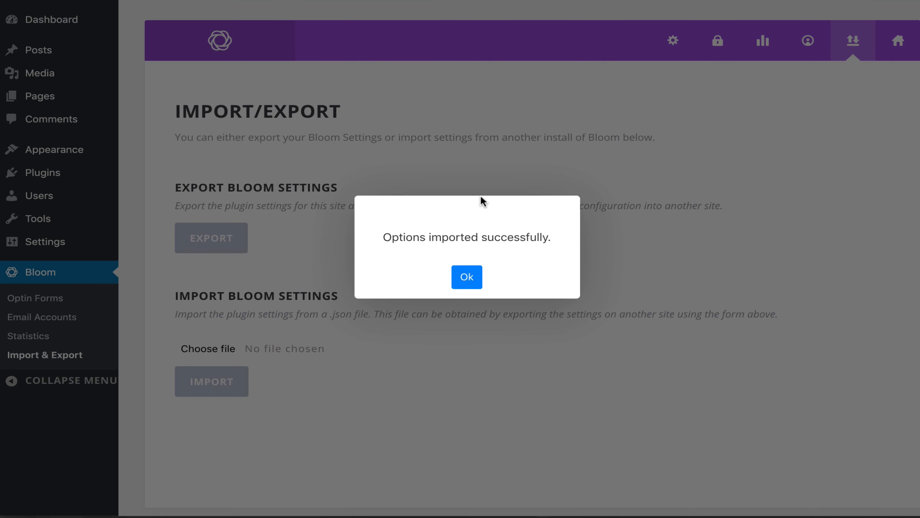
pyautogui.click(464, 279)
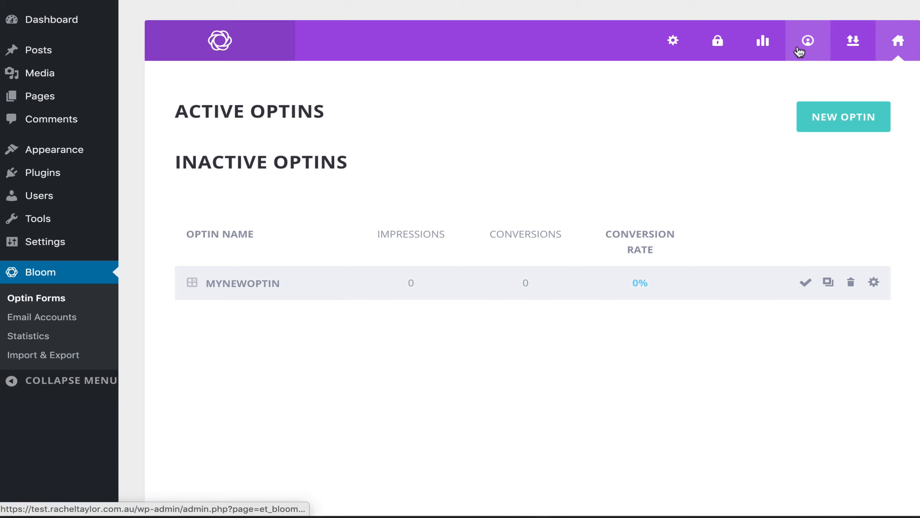
pyautogui.click(808, 42)
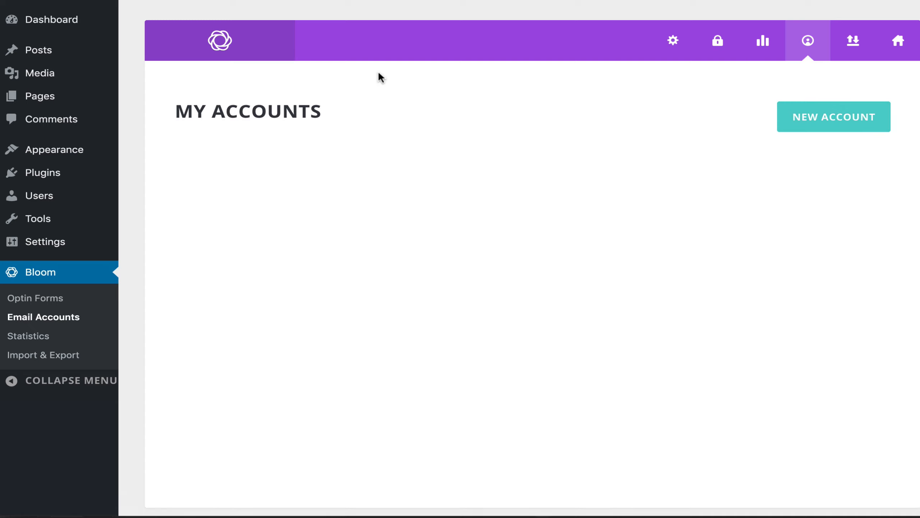
# Step: Upload and install the theme file quimper-child-theme-for-divi.zip, and activate the theme
pyautogui.moveTo(62, 153)
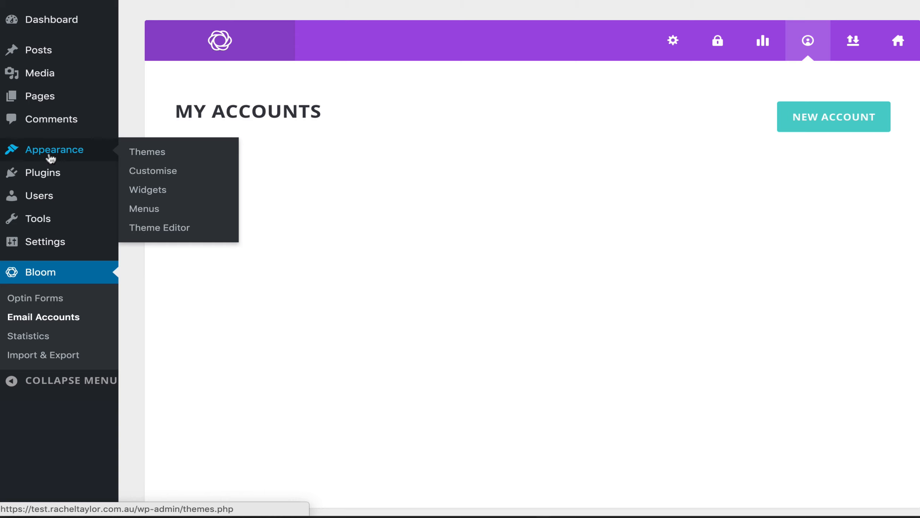
pyautogui.click(156, 157)
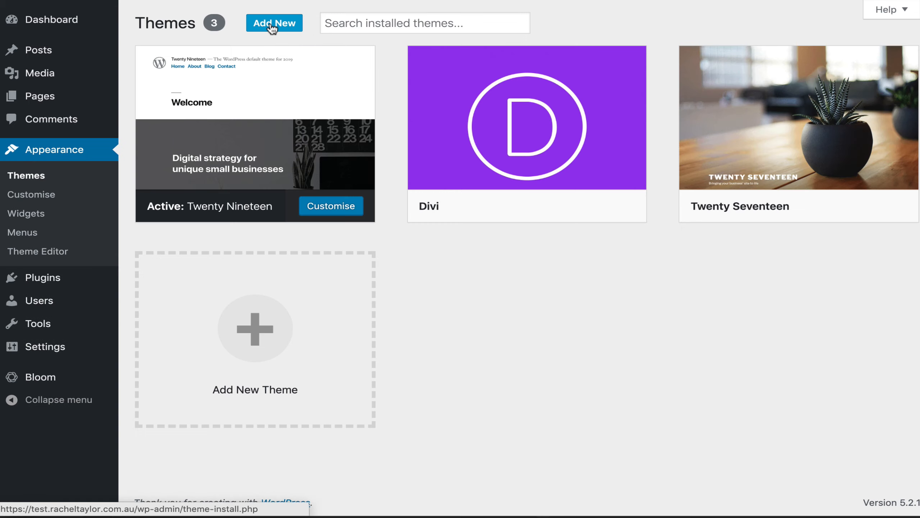
pyautogui.click(273, 28)
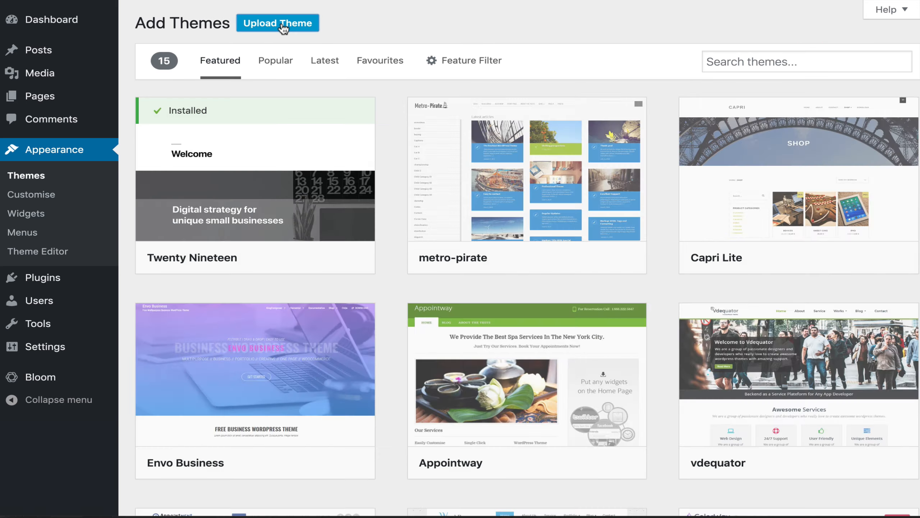
pyautogui.click(283, 28)
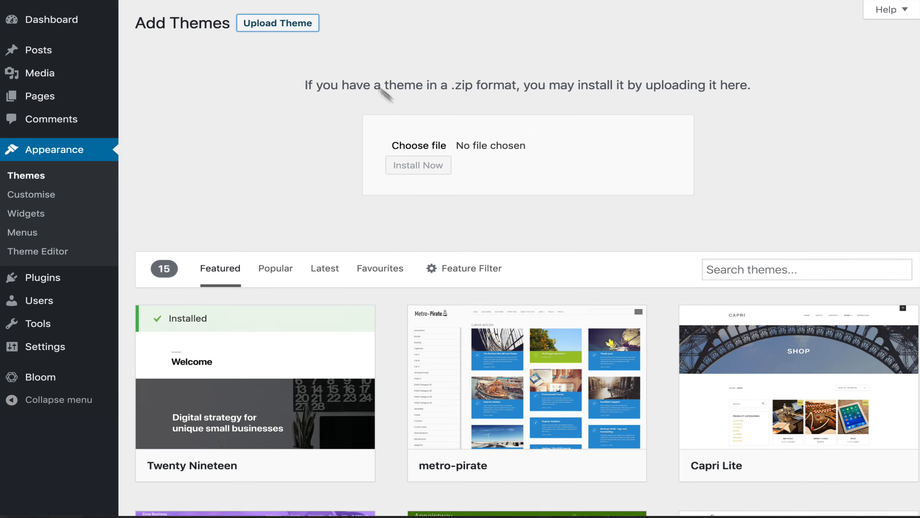
pyautogui.click(407, 143)
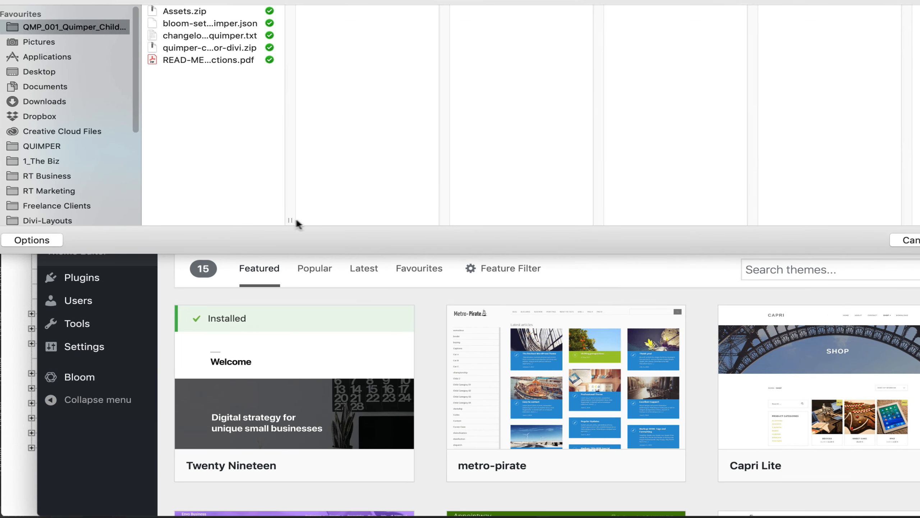
pyautogui.click(187, 46)
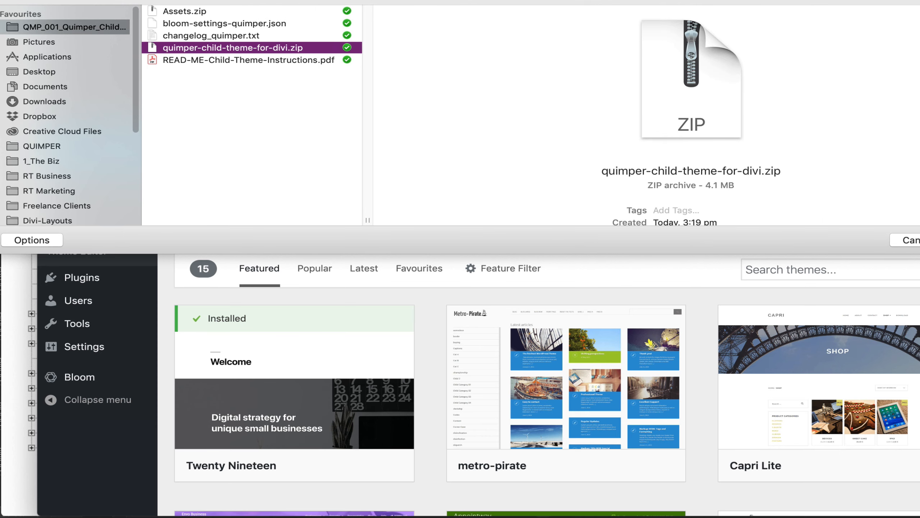
pyautogui.press('Return')
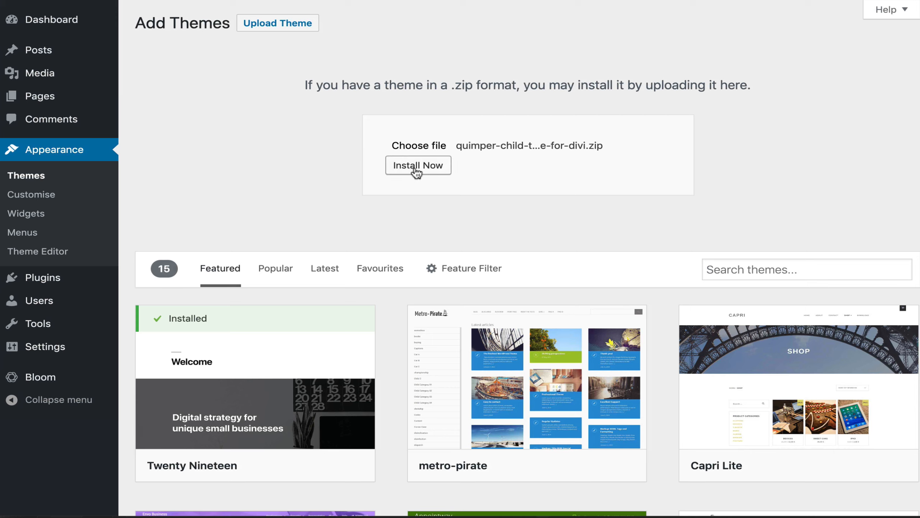
pyautogui.click(416, 168)
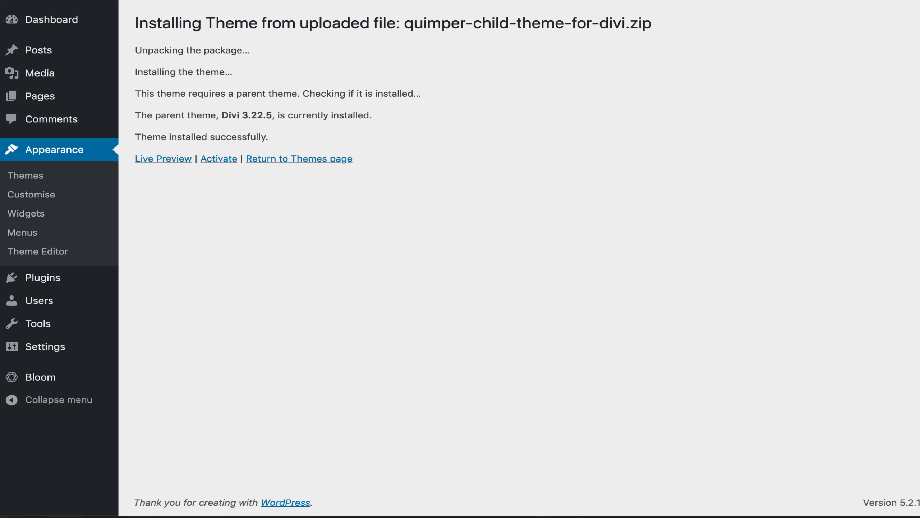
pyautogui.click(217, 162)
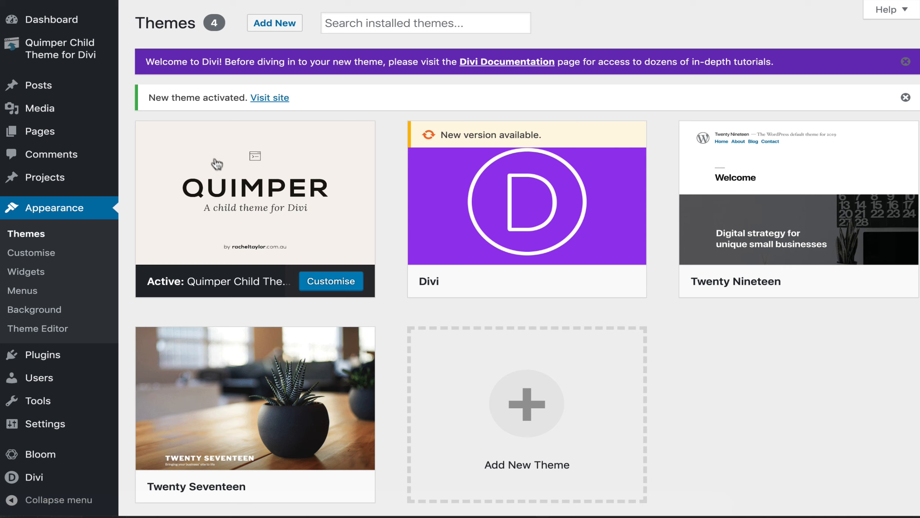
# Step: Import the Quimper child theme's demo content with every content option included and the Instagram Feed plugin installed and activated
pyautogui.moveTo(44, 119)
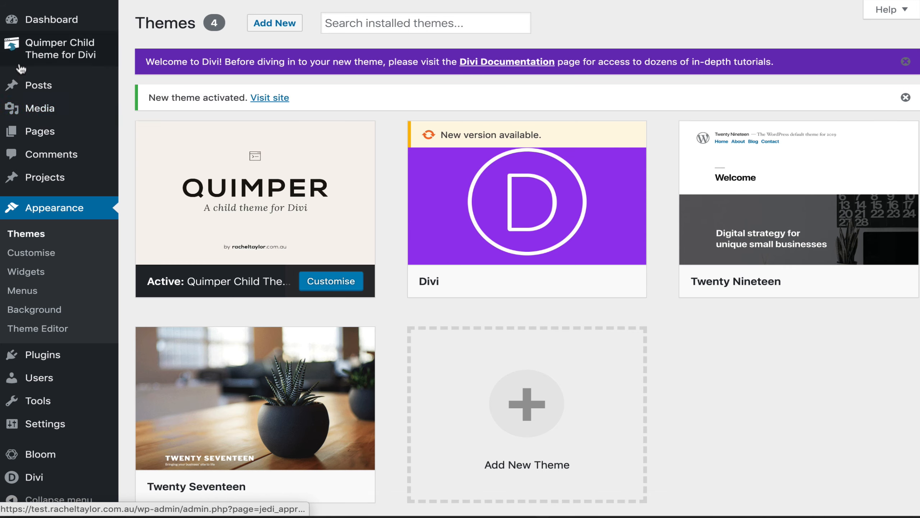
pyautogui.moveTo(19, 62)
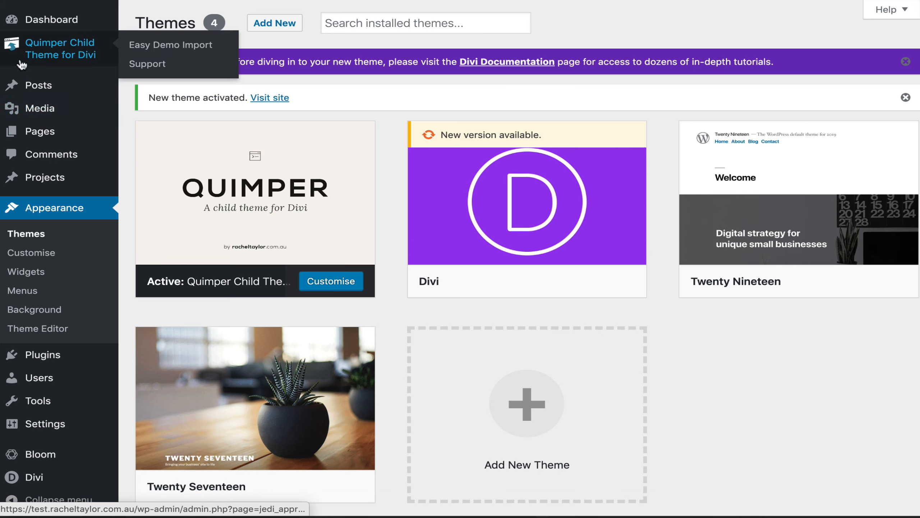
pyautogui.click(61, 52)
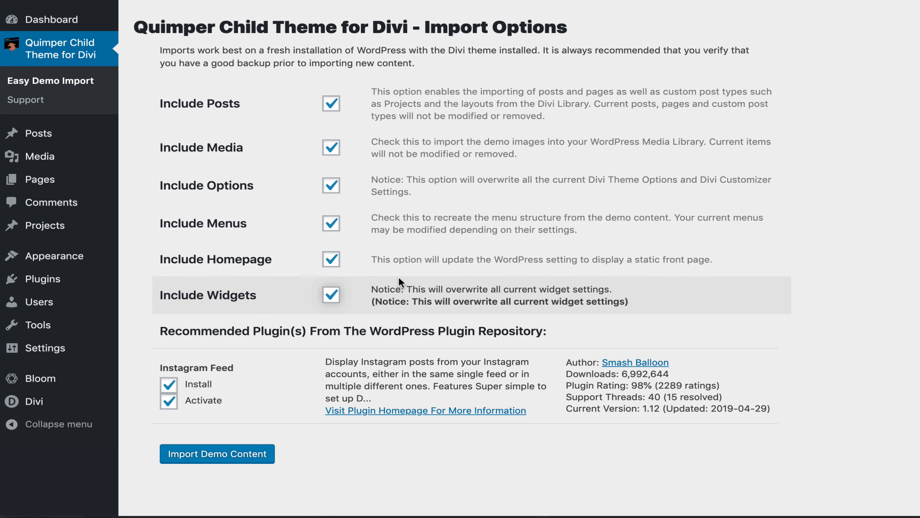
pyautogui.scroll(-1, 391, 276)
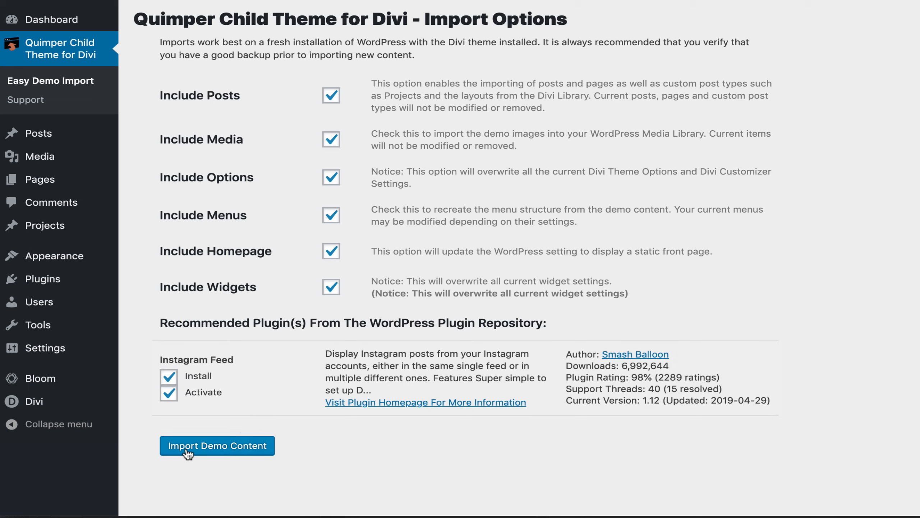
pyautogui.click(220, 450)
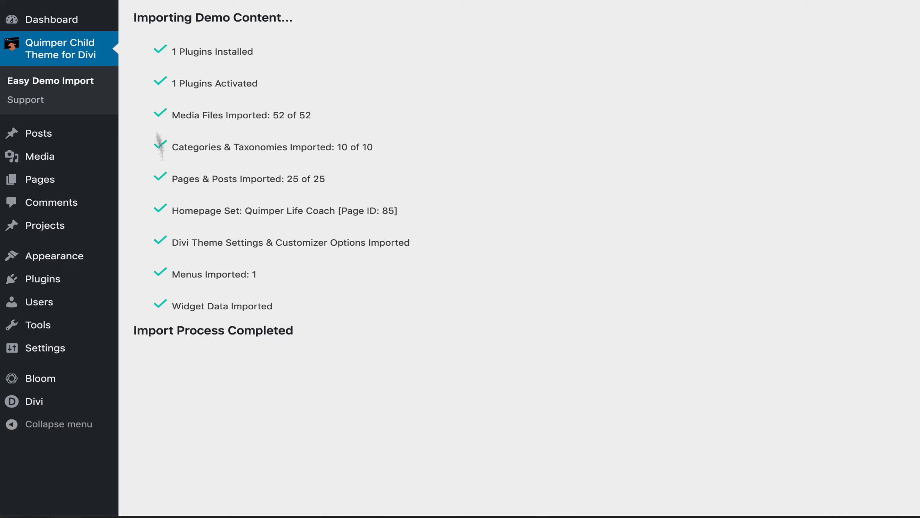
# Step: Open the live site in a new tab and look through its home page
pyautogui.rightClick(75, 6)
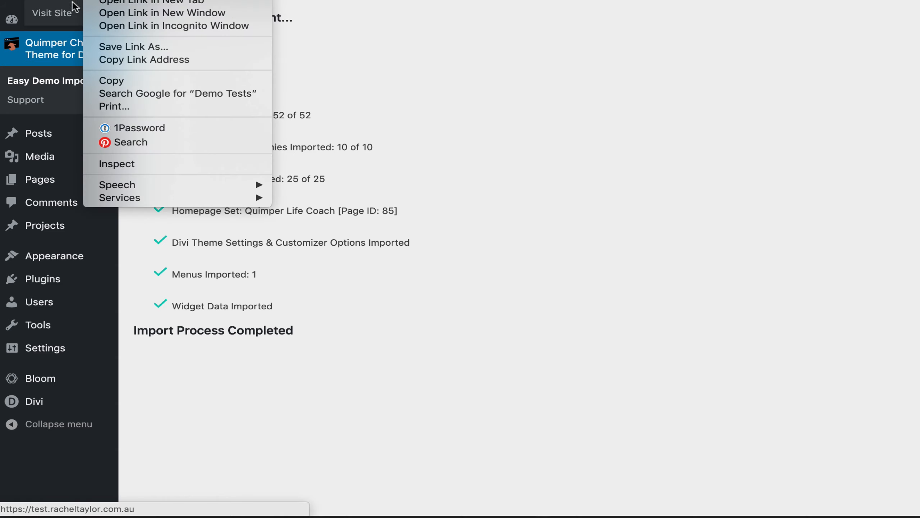
pyautogui.rightClick(50, 13)
pyautogui.click(74, 21)
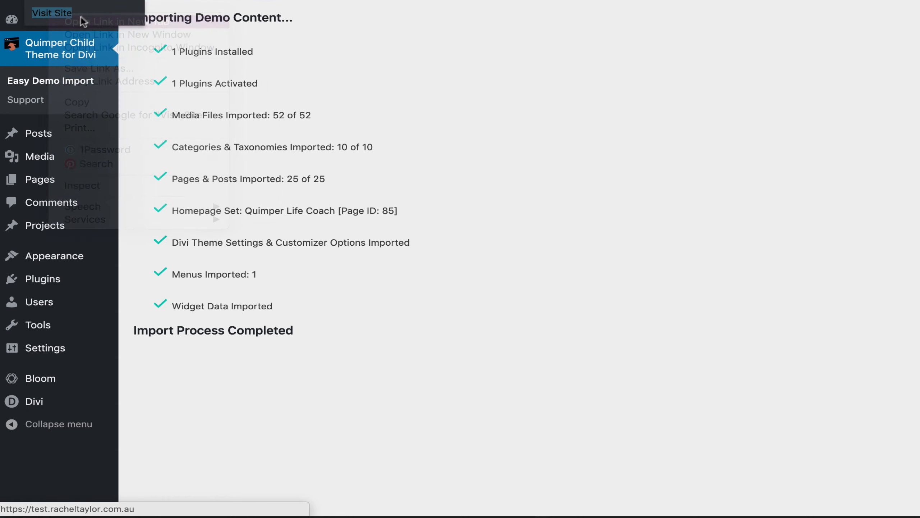
pyautogui.hotkey('ctrl', 'Tab')
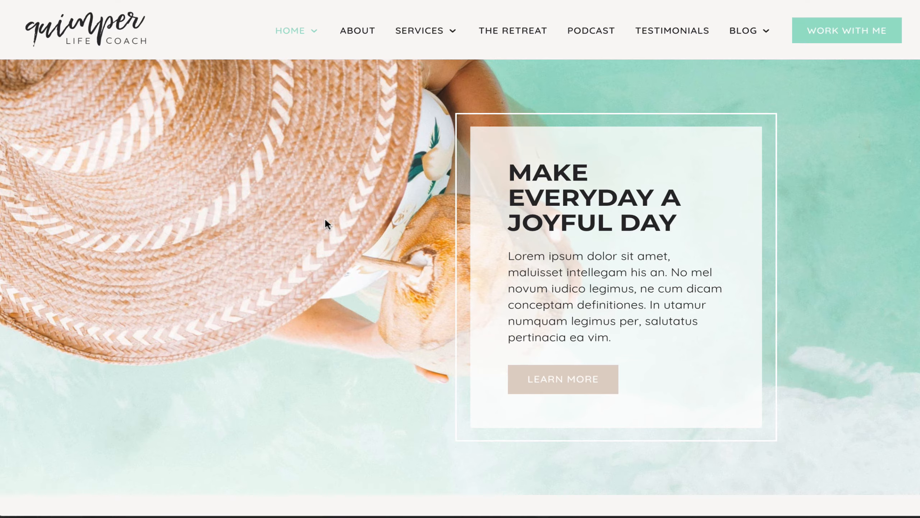
pyautogui.scroll(-10, 326, 221)
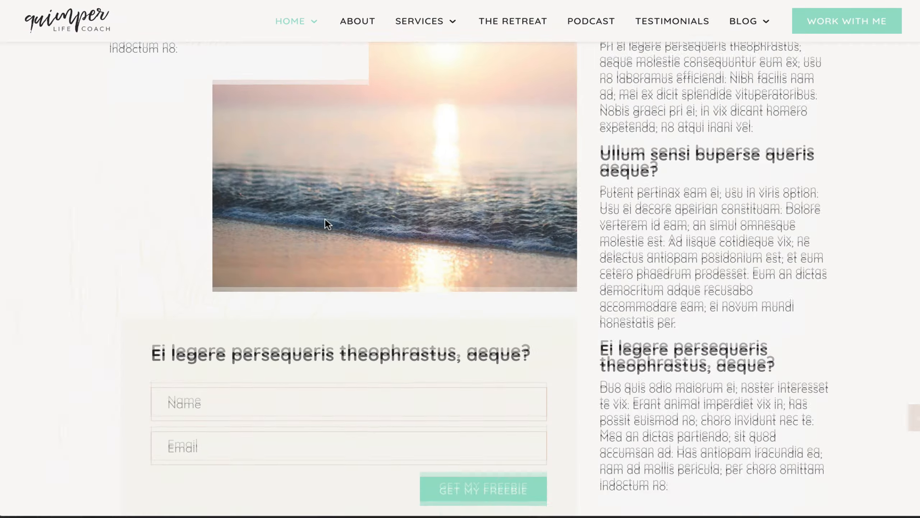
pyautogui.scroll(10, 325, 217)
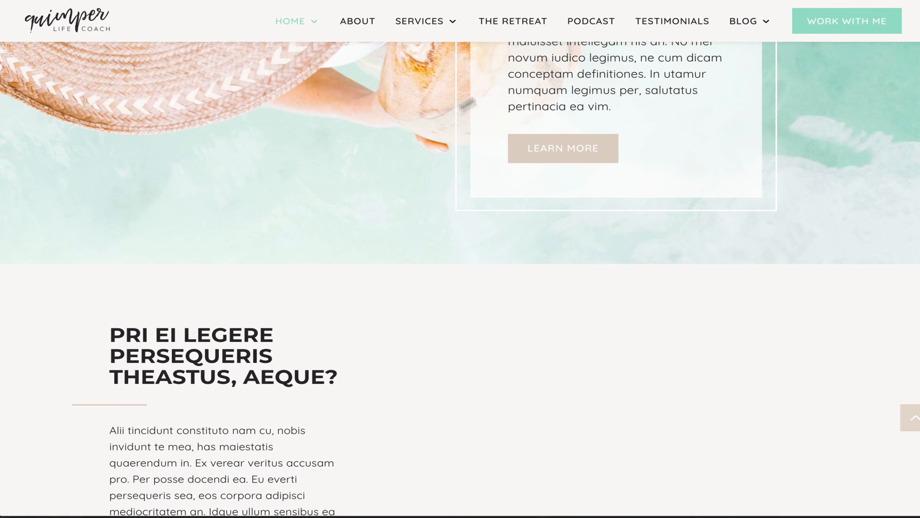
# Step: Open The Retreat page and examine its content down to the Instagram feed and opt-in areas above the footer
pyautogui.click(524, 27)
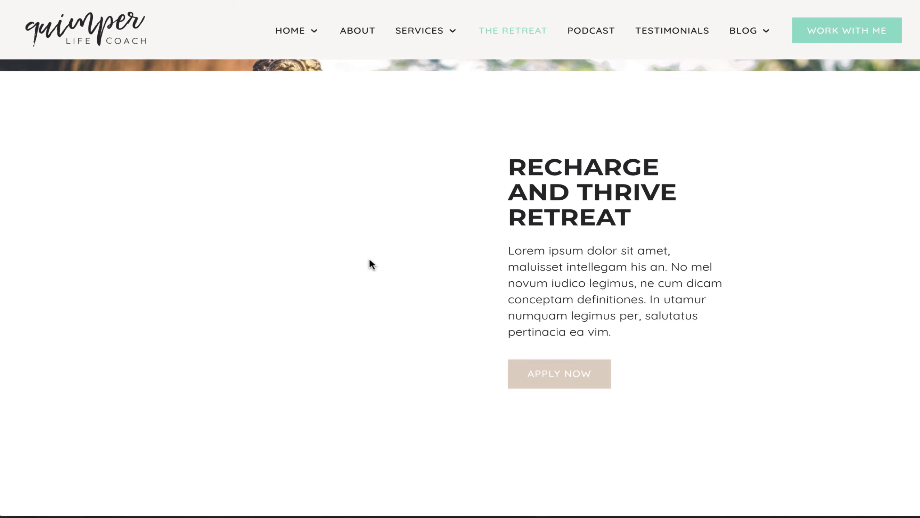
pyautogui.scroll(-20, 372, 265)
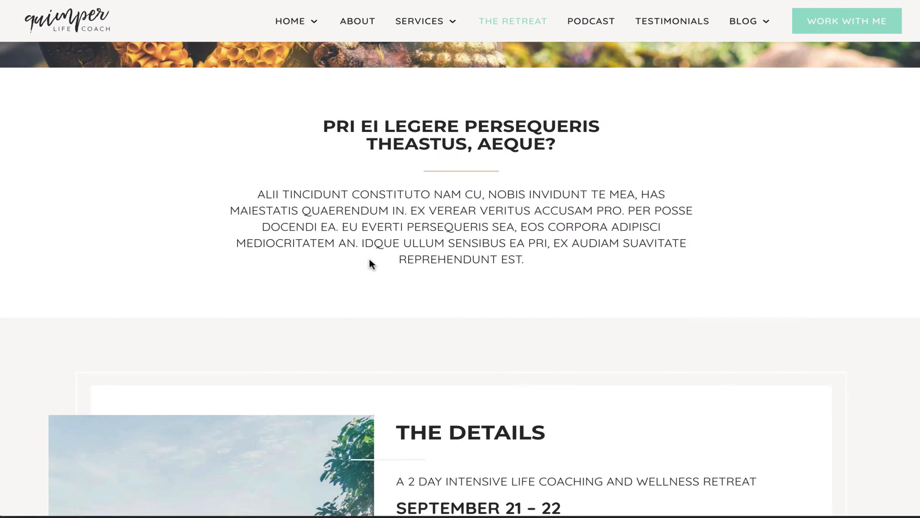
pyautogui.scroll(-20, 369, 259)
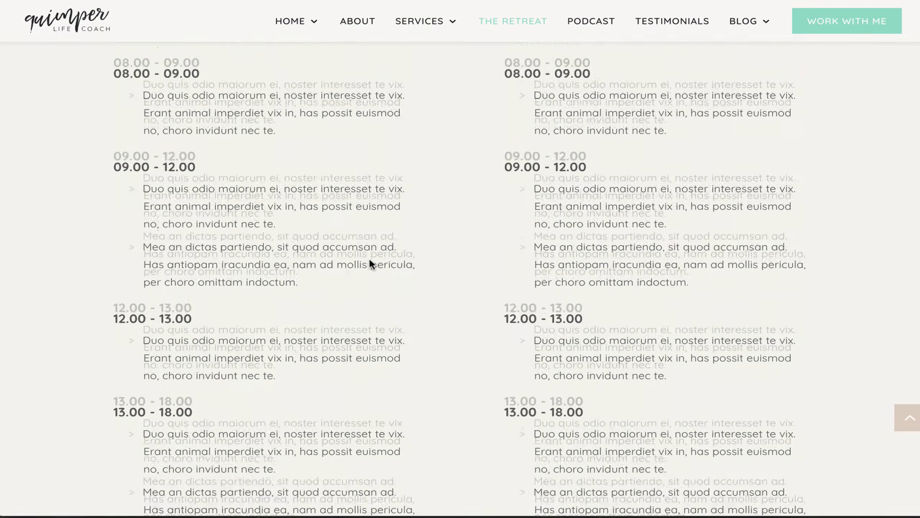
pyautogui.scroll(-5, 370, 260)
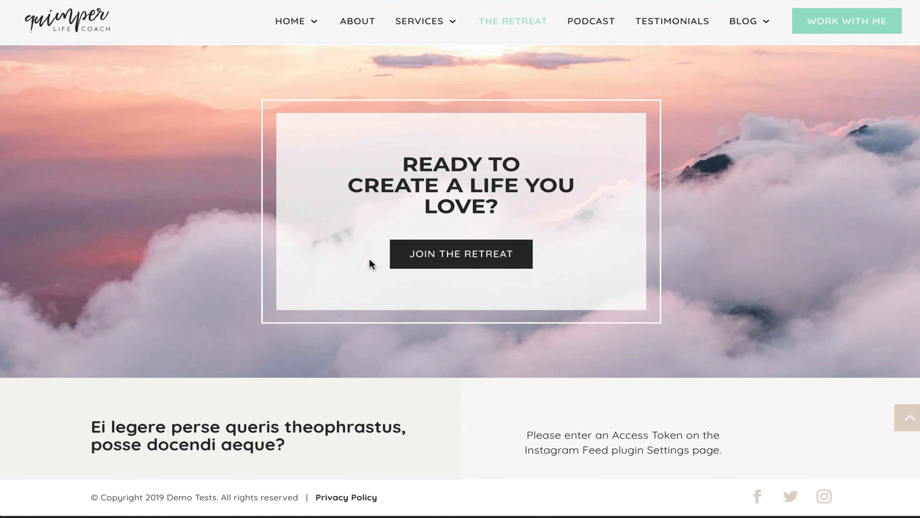
pyautogui.moveTo(525, 431); pyautogui.dragTo(741, 454)
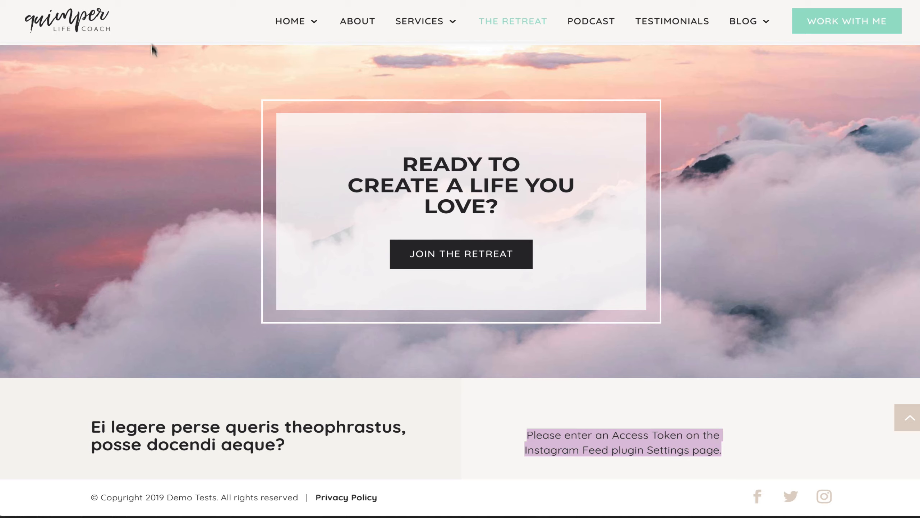
pyautogui.moveTo(90, 427); pyautogui.dragTo(293, 460)
pyautogui.click(296, 451)
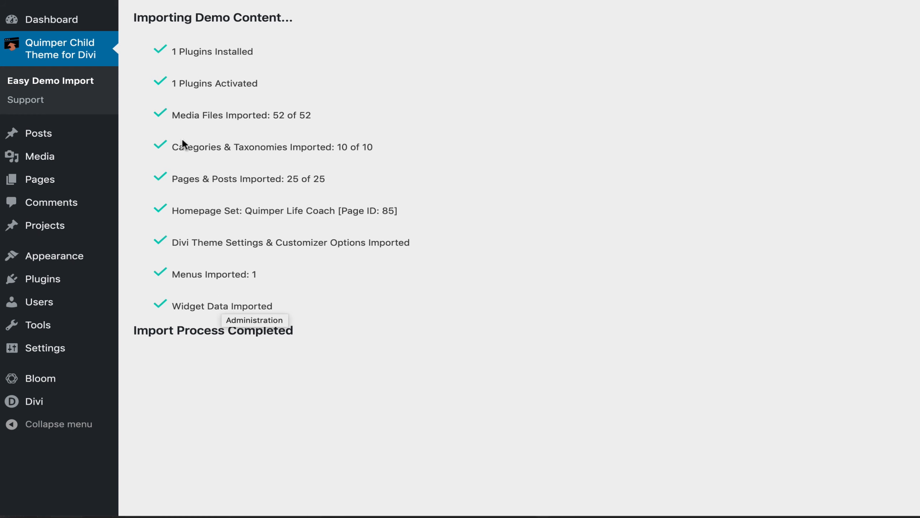
# Step: Return to the WordPress admin, reload the demo import page and open the Instagram Feed plugin's settings
pyautogui.click(127, 1)
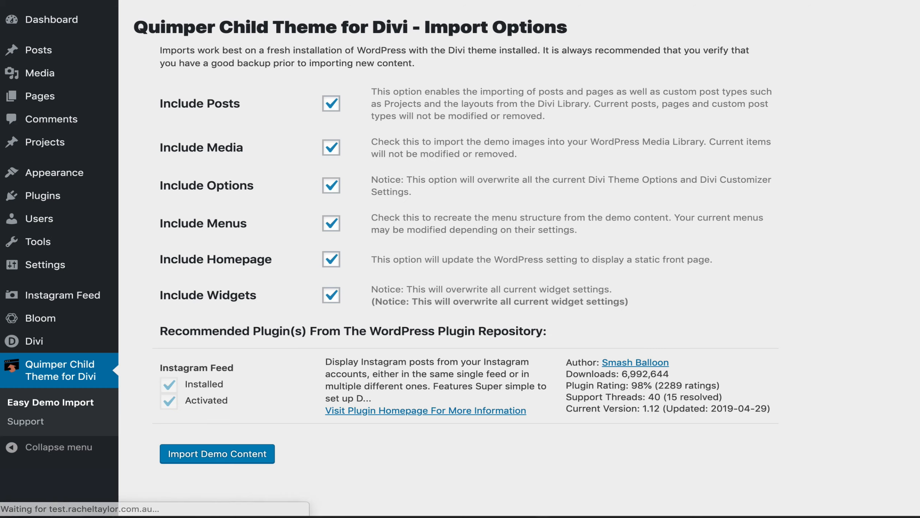
pyautogui.click(63, 300)
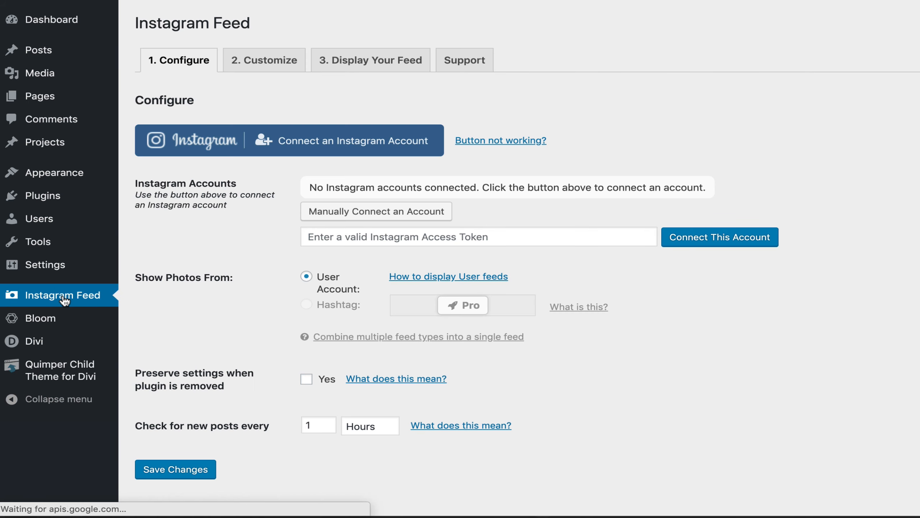